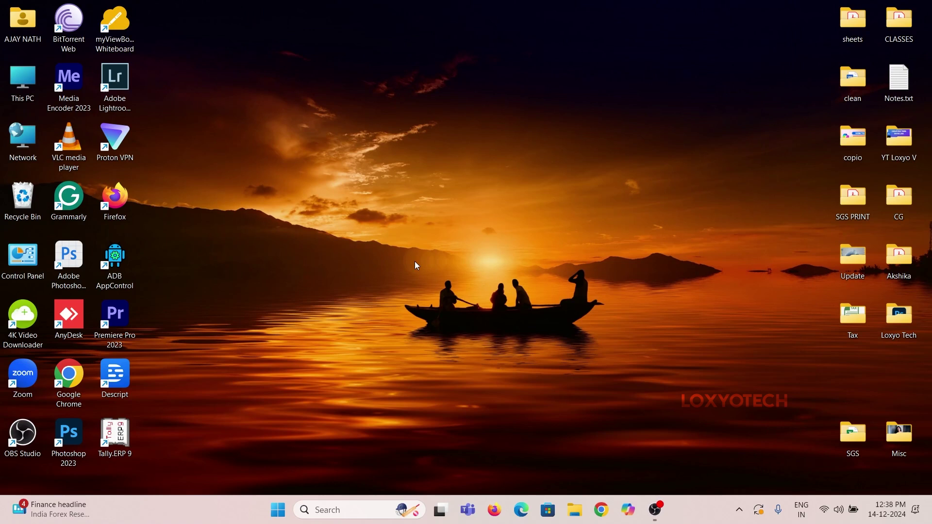
# - Move the SGS and Misc folders up into the empty slots below Tax and Loxyo Tech
pyautogui.moveTo(847, 445); pyautogui.dragTo(857, 385)
pyautogui.moveTo(908, 456); pyautogui.dragTo(909, 399)
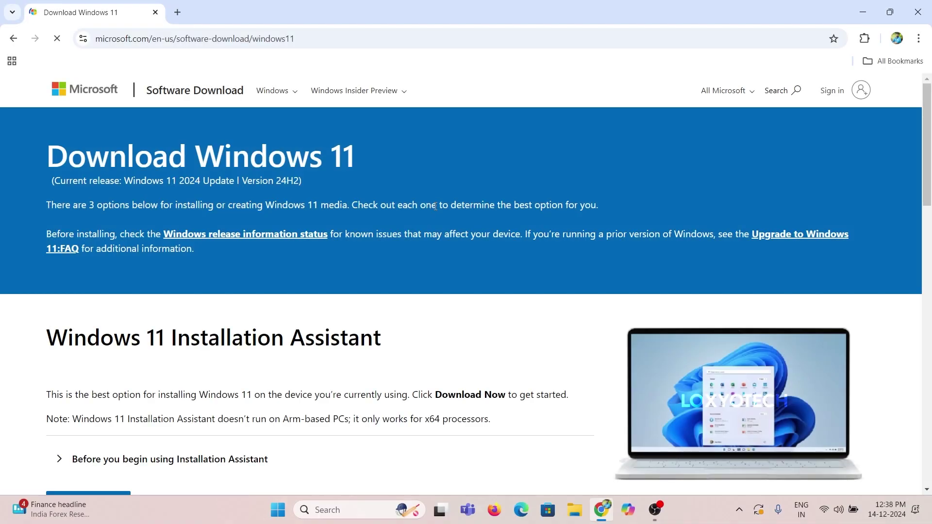
# - Download mediacreationtool.exe from the Create Windows 11 Installation Media section and run it
pyautogui.scroll(-5, 411, 232)
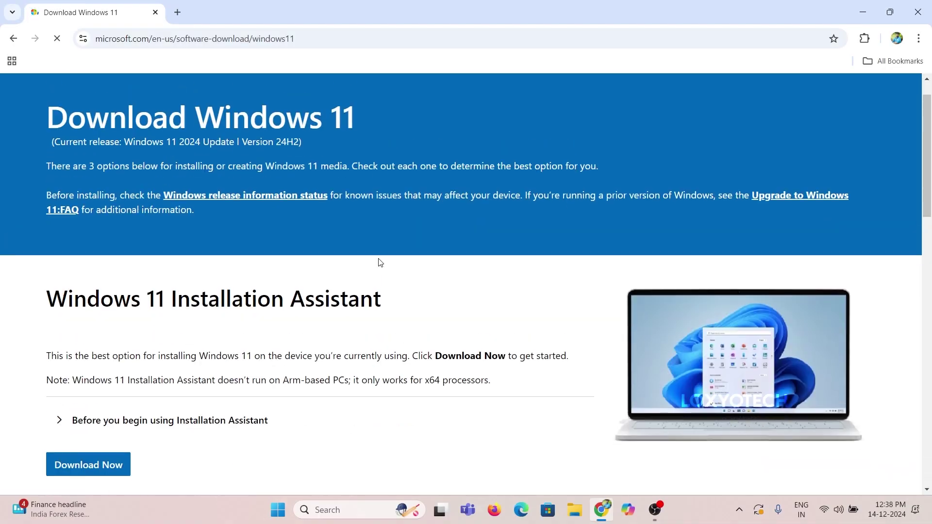
pyautogui.scroll(2, 402, 241)
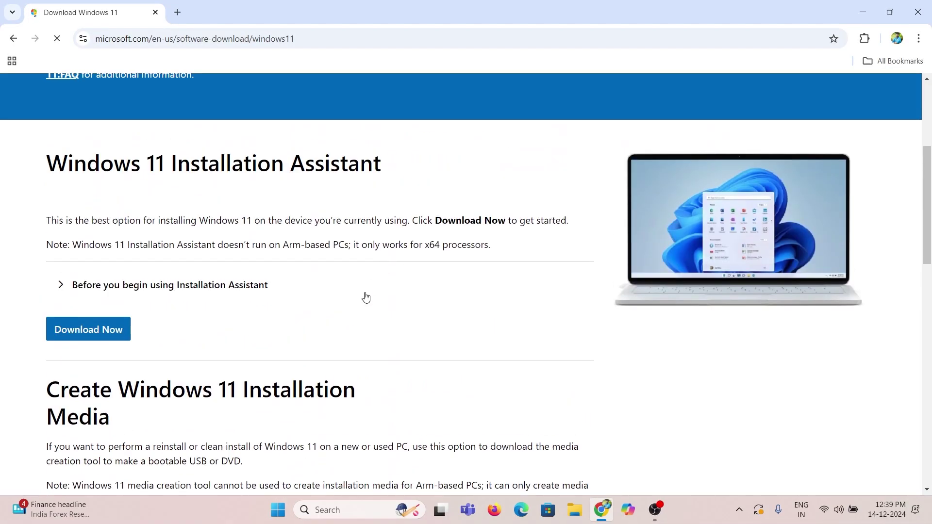
pyautogui.scroll(-4, 366, 298)
pyautogui.scroll(-1, 121, 260)
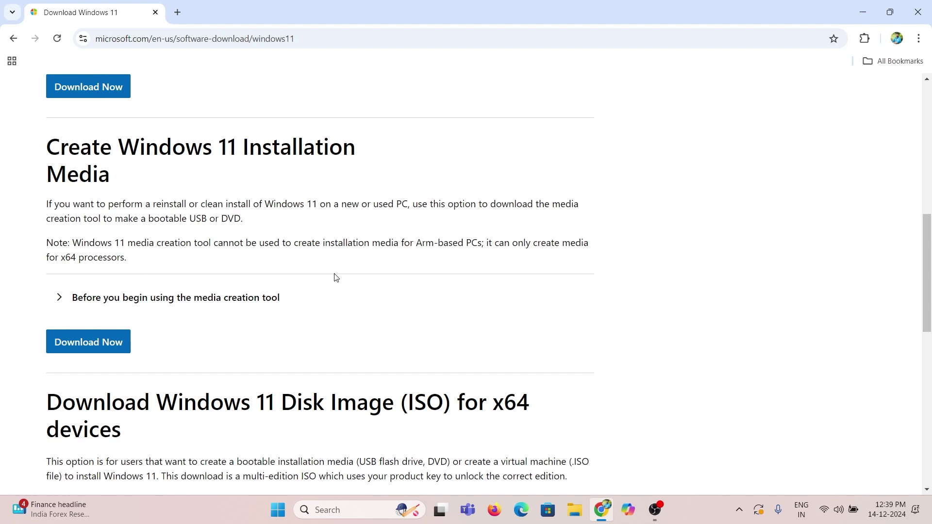
pyautogui.click(103, 346)
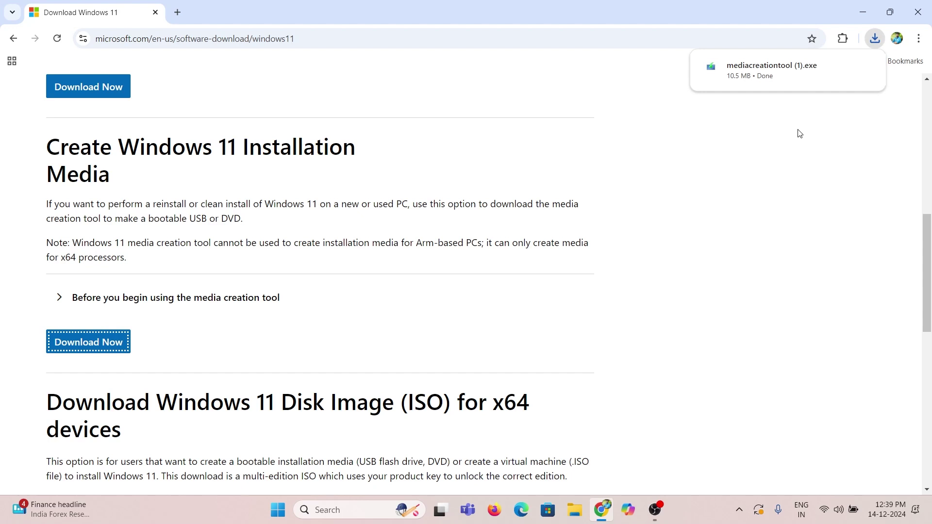
pyautogui.click(797, 85)
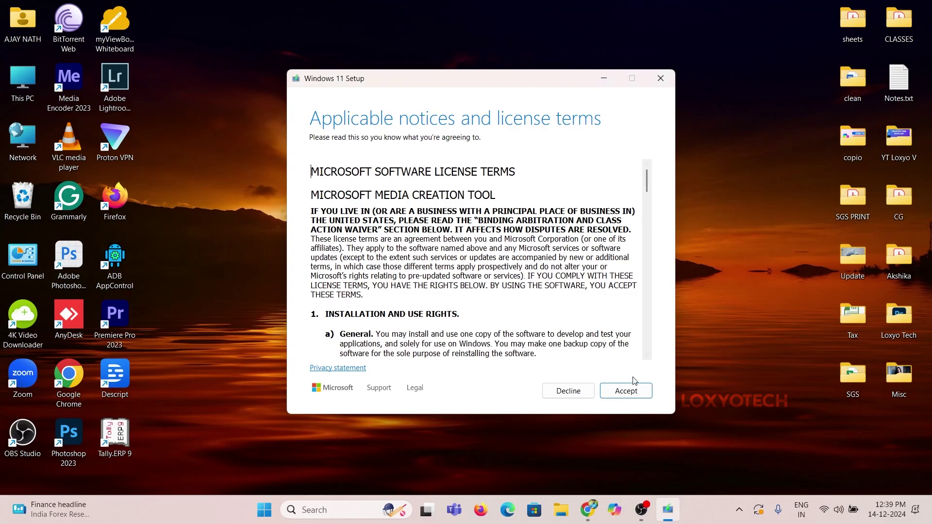
# - Accept the license, keep English and Windows 11, and choose USB flash drive as media
pyautogui.click(630, 390)
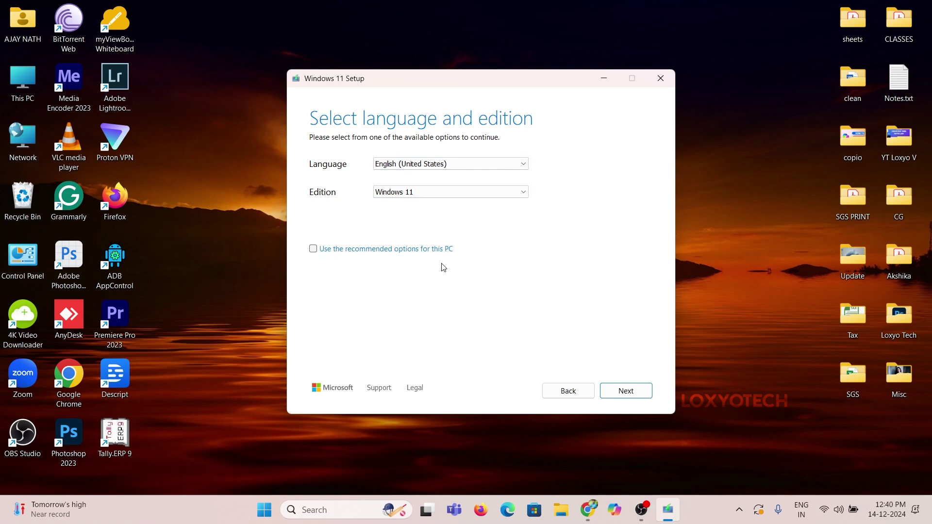
pyautogui.click(619, 394)
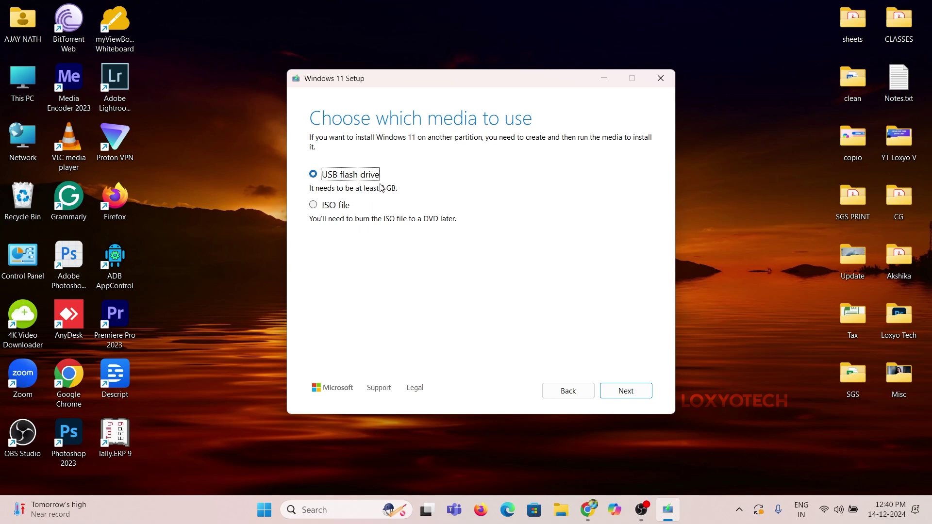
pyautogui.press('Return')
# - Check drive E: in This PC, then select E: (No Label) as the removable drive
pyautogui.doubleClick(31, 83)
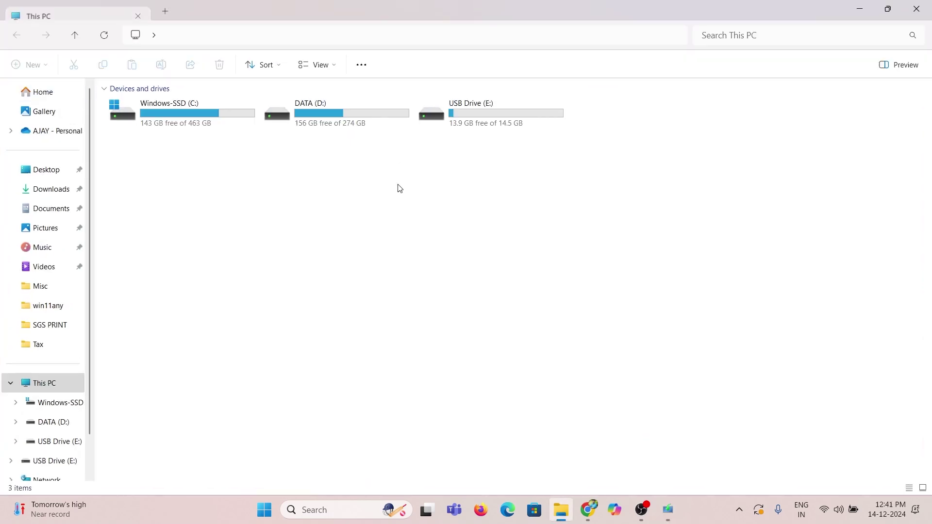
pyautogui.click(514, 131)
pyautogui.click(917, 8)
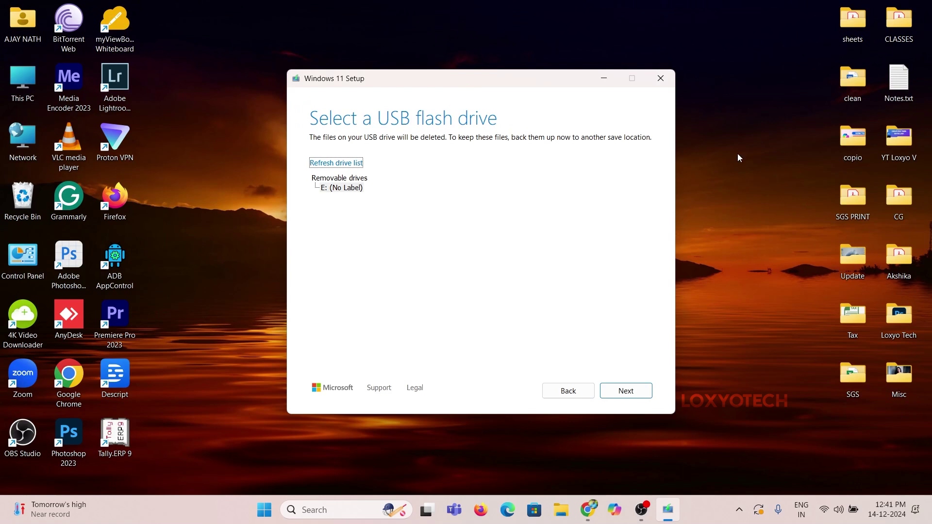
pyautogui.click(336, 179)
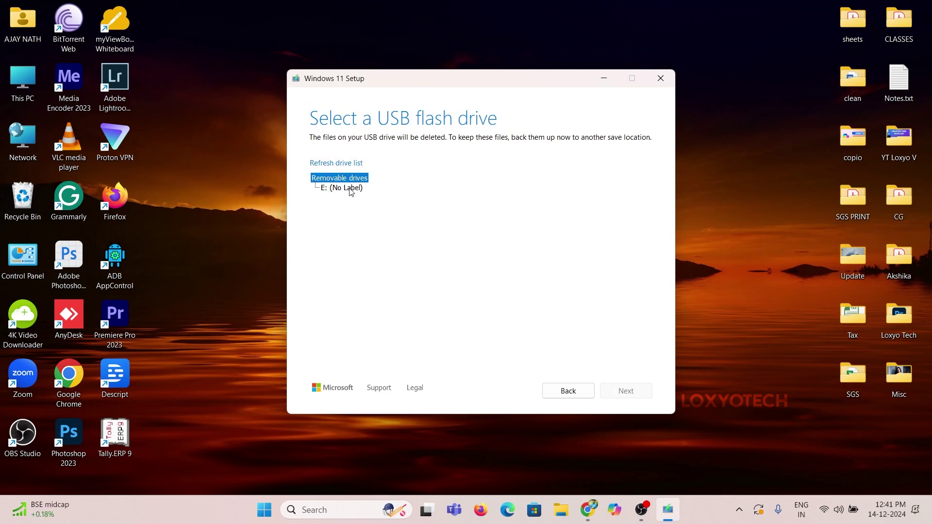
pyautogui.click(350, 188)
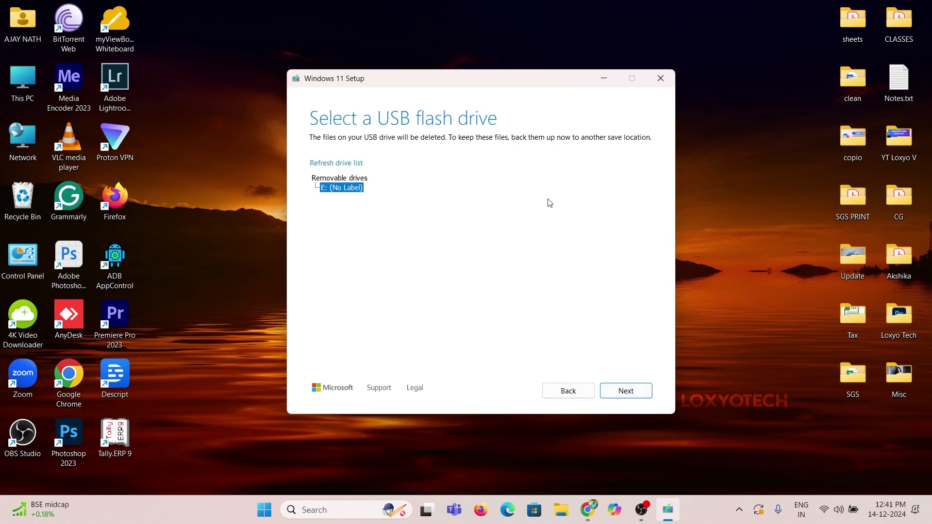
# - Close Windows 11 Setup with Alt+F4 without creating media
pyautogui.hotkey('alt', 'F4')
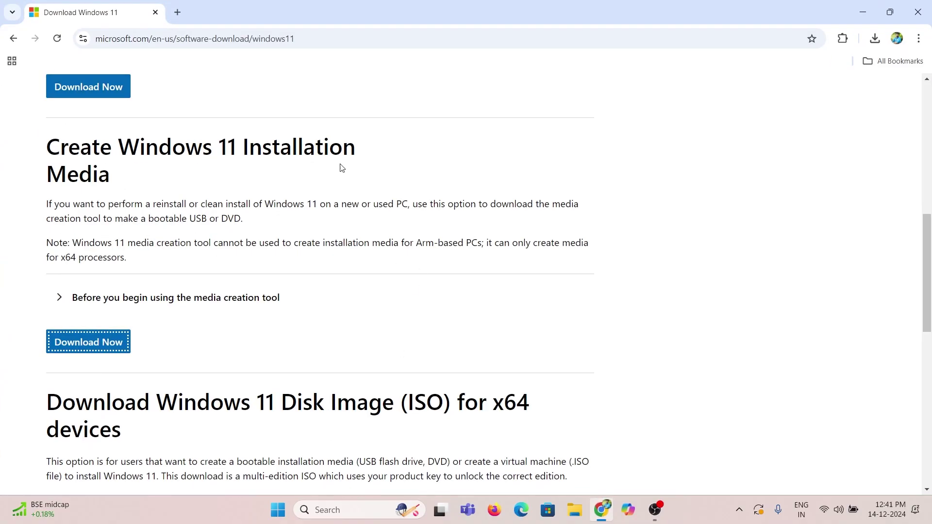
# - Select Windows 11 (multi-edition ISO for x64 devices) and request its download
pyautogui.scroll(-6, 160, 217)
pyautogui.moveTo(80, 102); pyautogui.dragTo(578, 121)
pyautogui.click(40, 114)
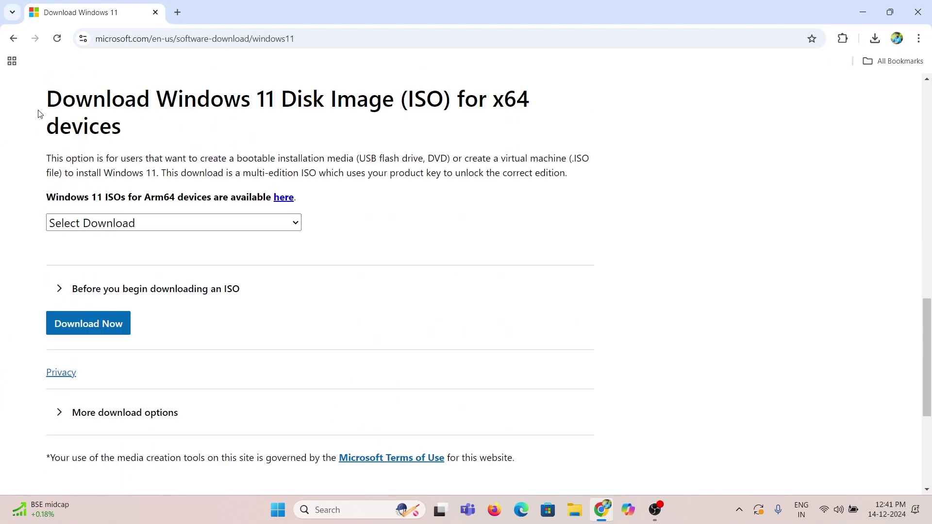
pyautogui.click(121, 222)
pyautogui.click(107, 262)
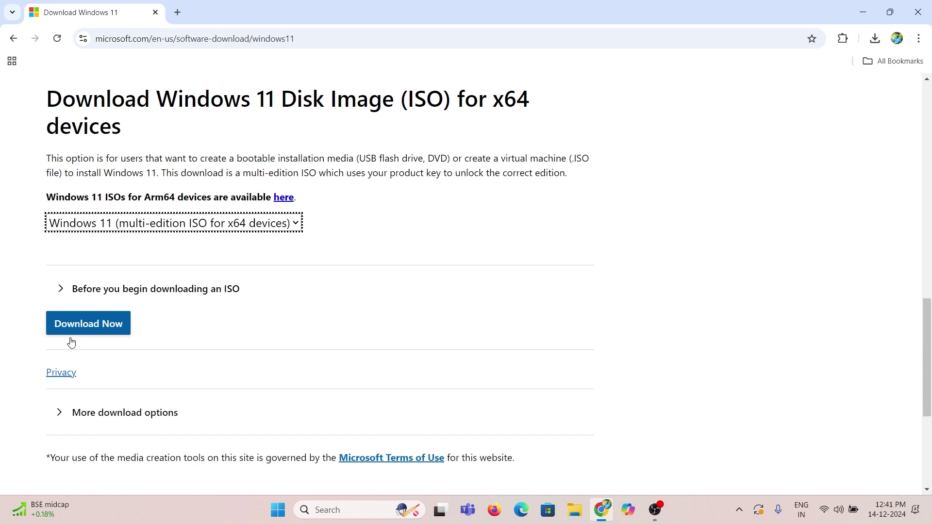
pyautogui.click(84, 328)
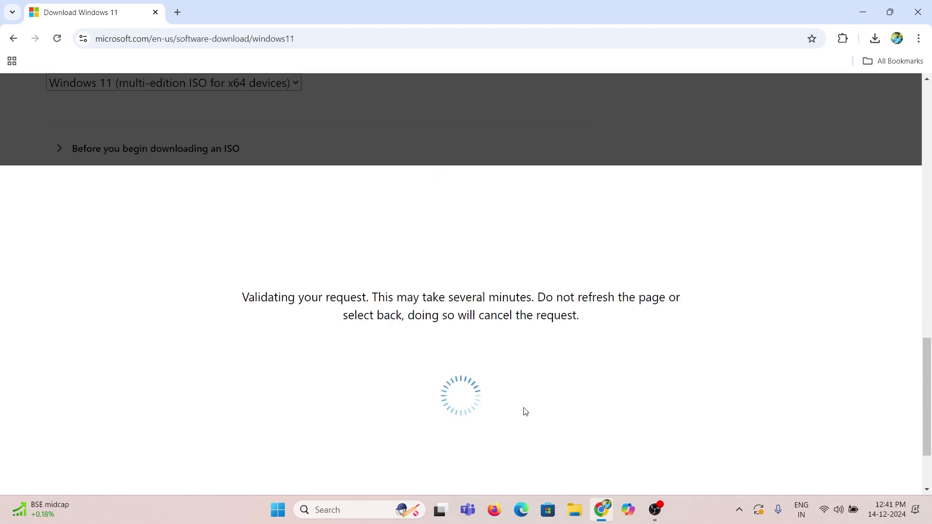
# - Confirm English International, start the 64-bit ISO download, and view progress in download history
pyautogui.scroll(-1, 195, 282)
pyautogui.click(112, 248)
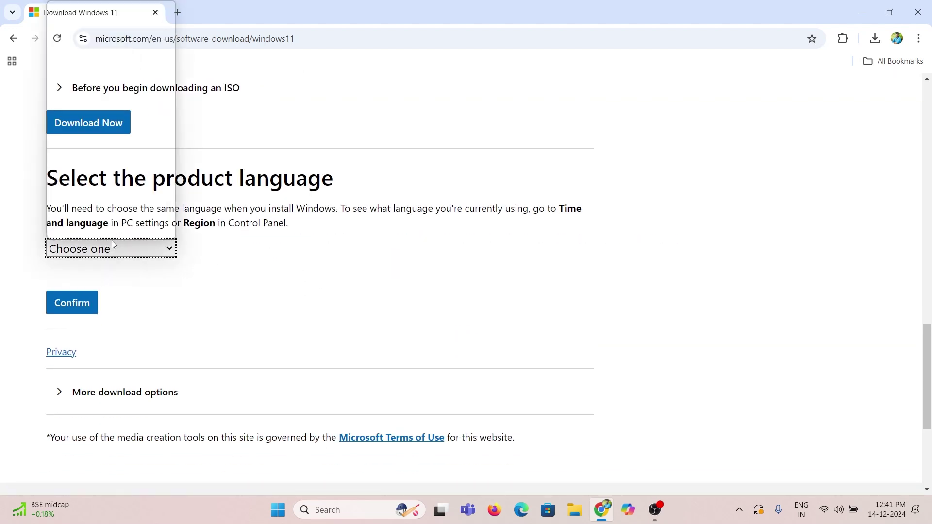
pyautogui.click(127, 229)
pyautogui.click(68, 305)
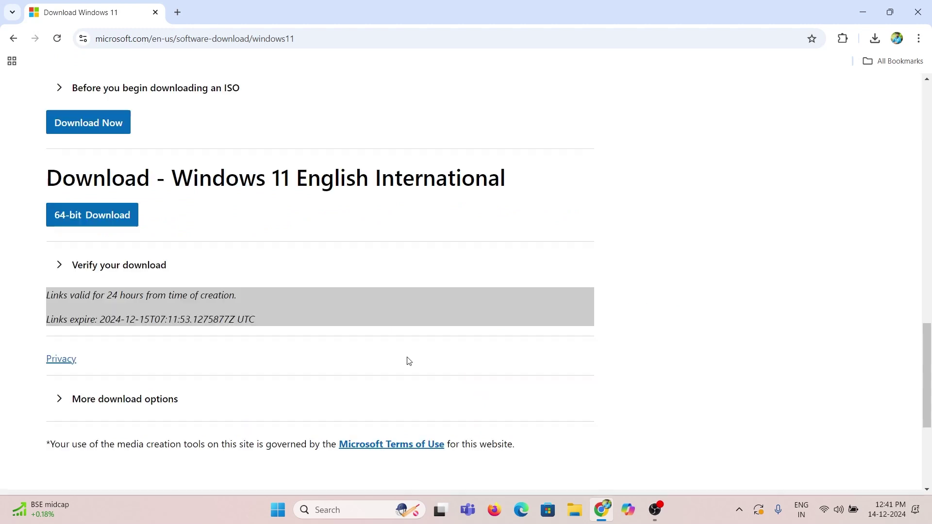
pyautogui.click(97, 133)
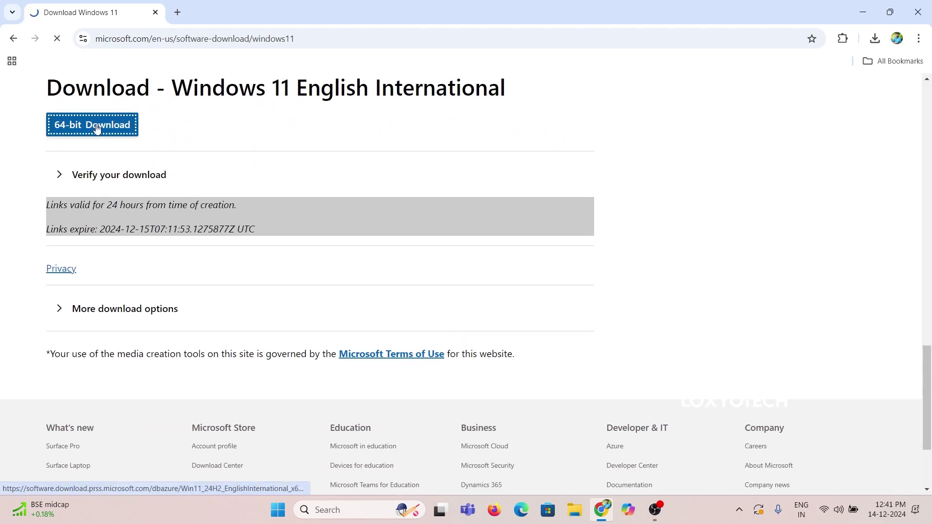
pyautogui.hotkey('ctrl', 'j')
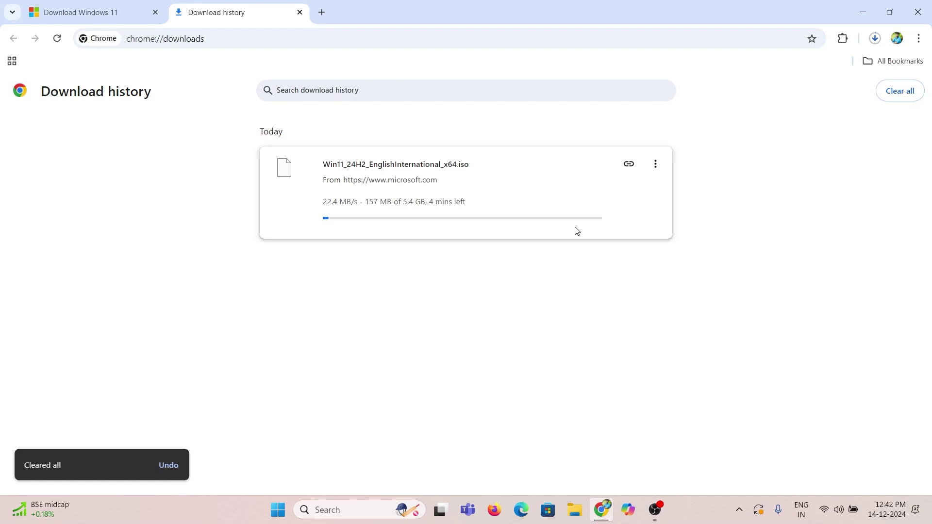
# - Launch Rufus 4.6, keep the 16 GB E: drive, and load Win11_24H2_EnglishInternational_x64.iso
pyautogui.click(275, 511)
pyautogui.write('runfus')
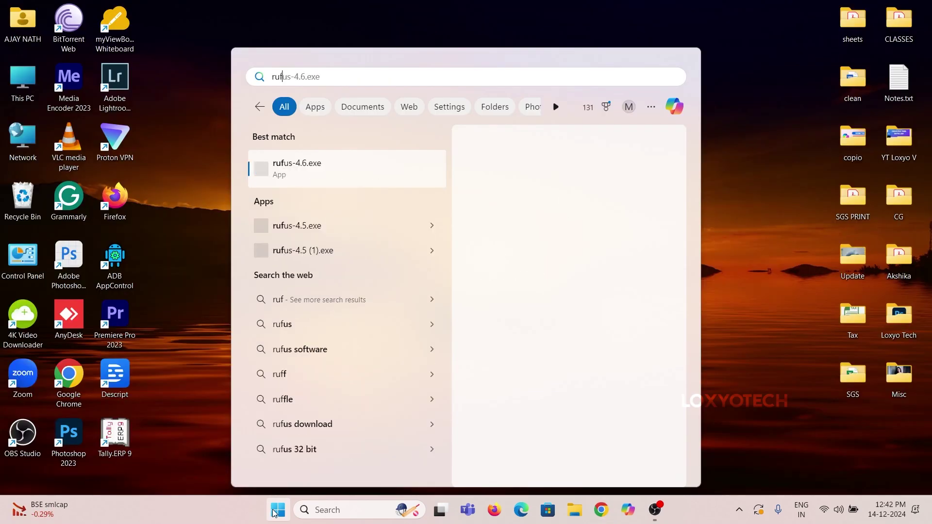
pyautogui.click(319, 186)
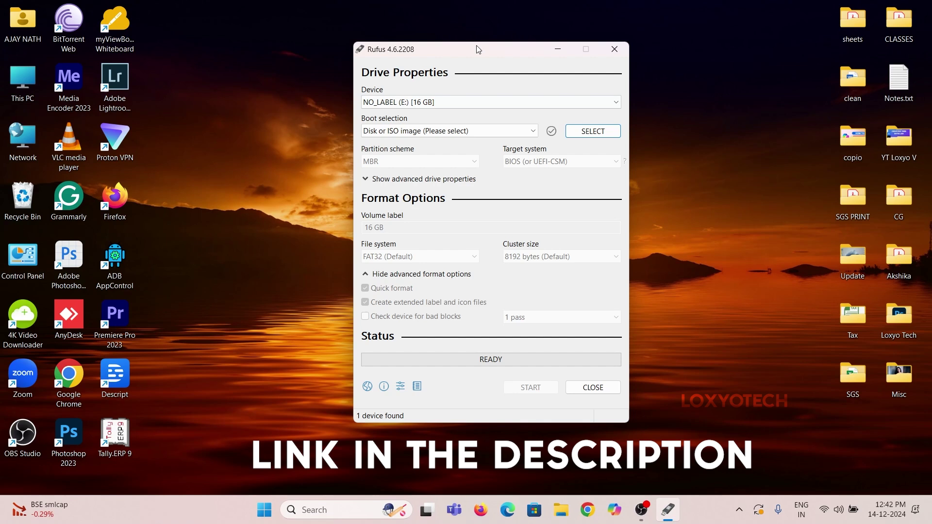
pyautogui.click(470, 102)
pyautogui.click(470, 108)
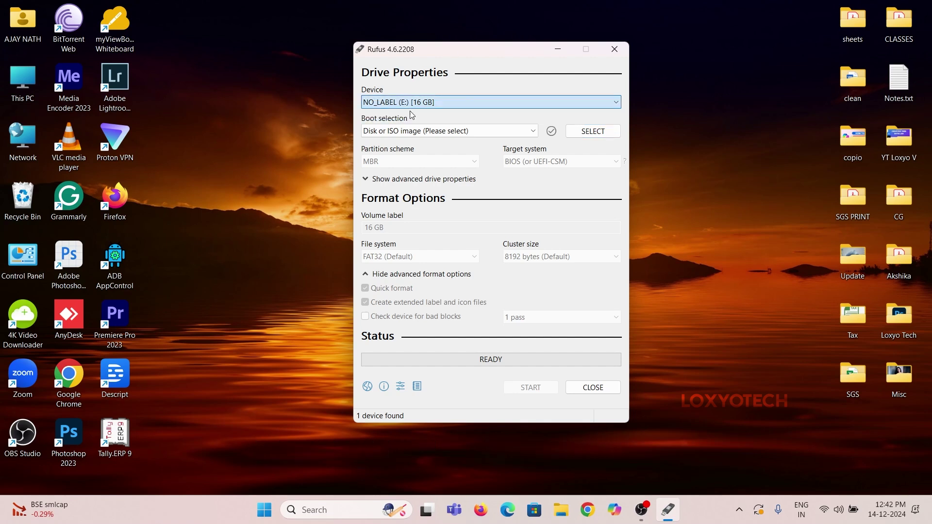
pyautogui.click(597, 133)
pyautogui.click(534, 154)
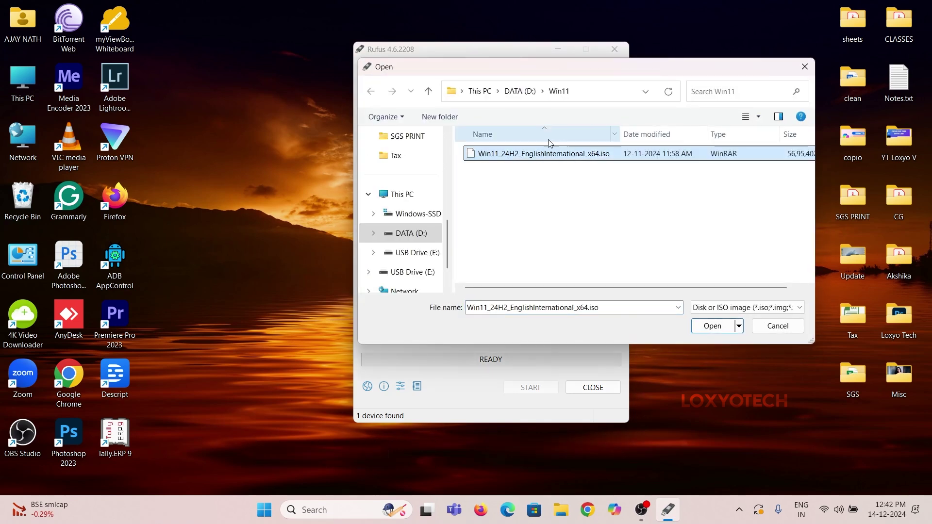
pyautogui.click(710, 326)
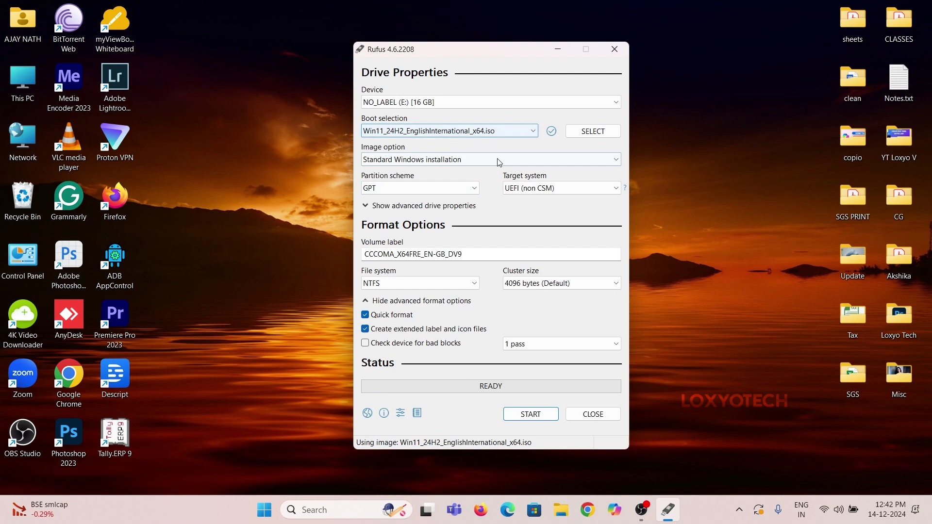
# - Keep Standard Windows installation, GPT and UEFI (non CSM), then start writing
pyautogui.click(367, 160)
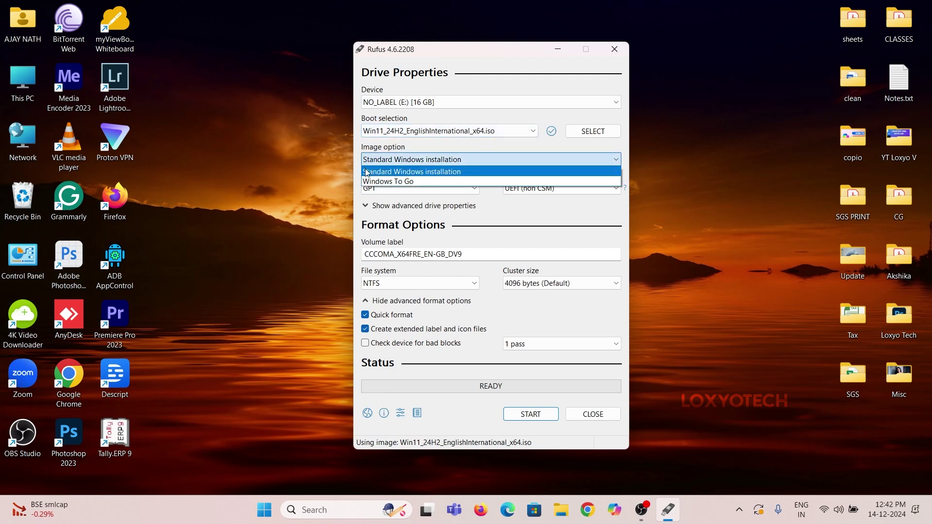
pyautogui.click(421, 174)
pyautogui.click(389, 188)
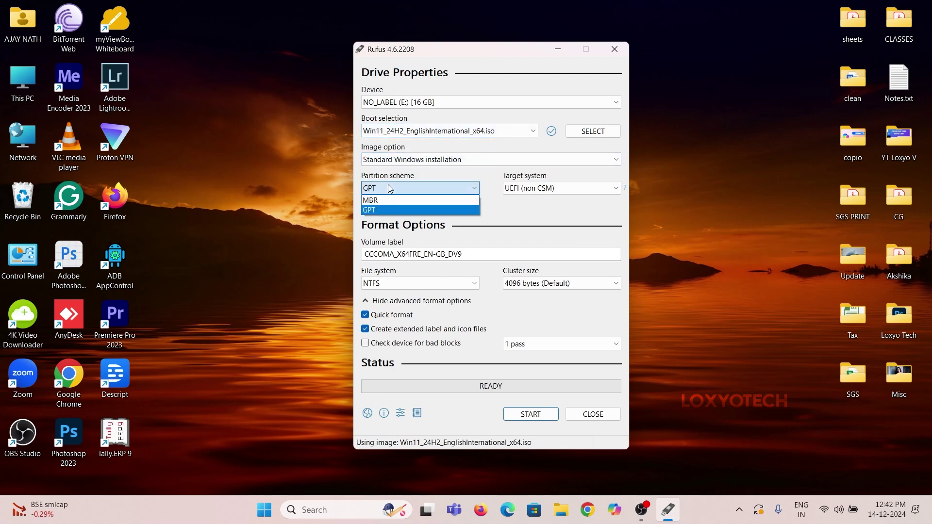
pyautogui.click(378, 210)
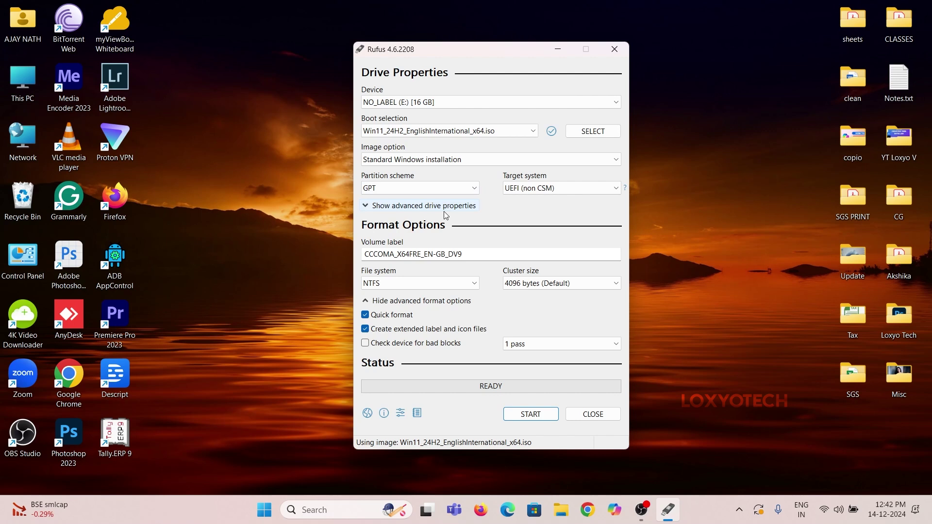
pyautogui.click(521, 186)
pyautogui.click(520, 201)
pyautogui.click(509, 418)
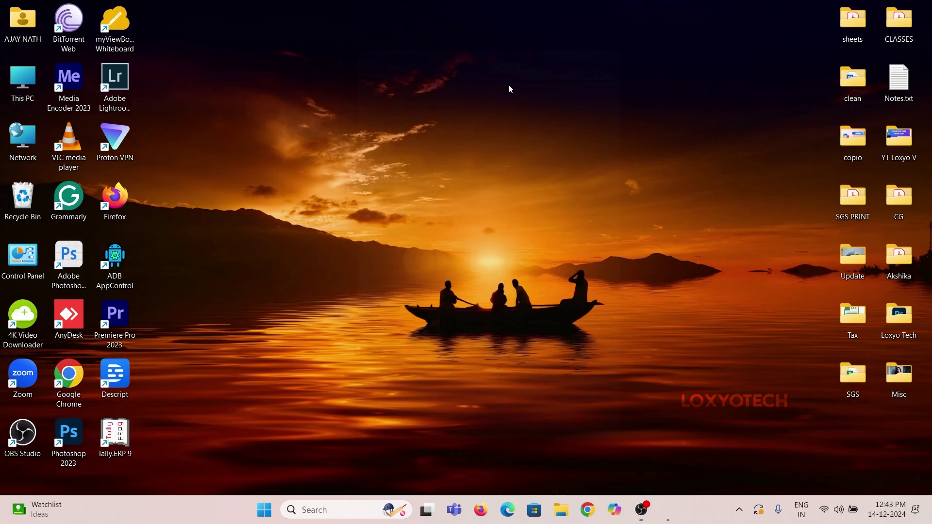
pyautogui.rightClick(451, 128)
pyautogui.click(500, 178)
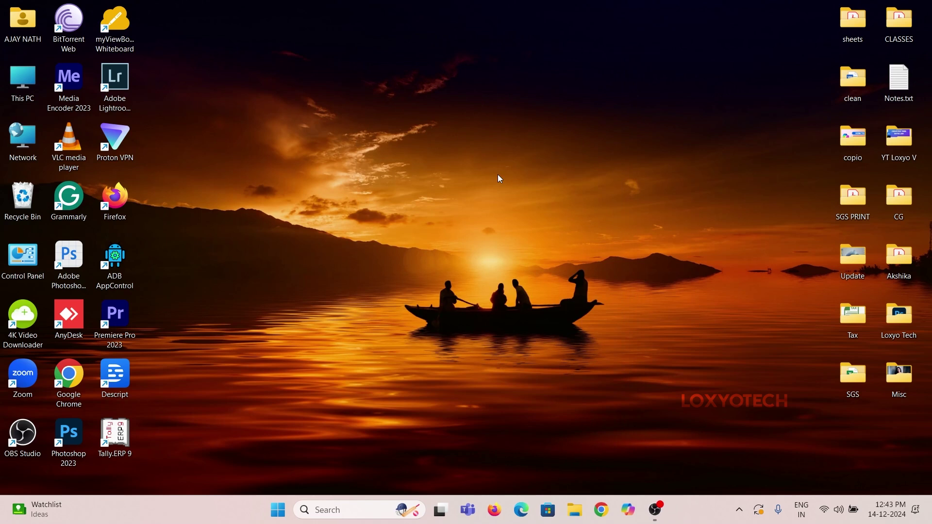